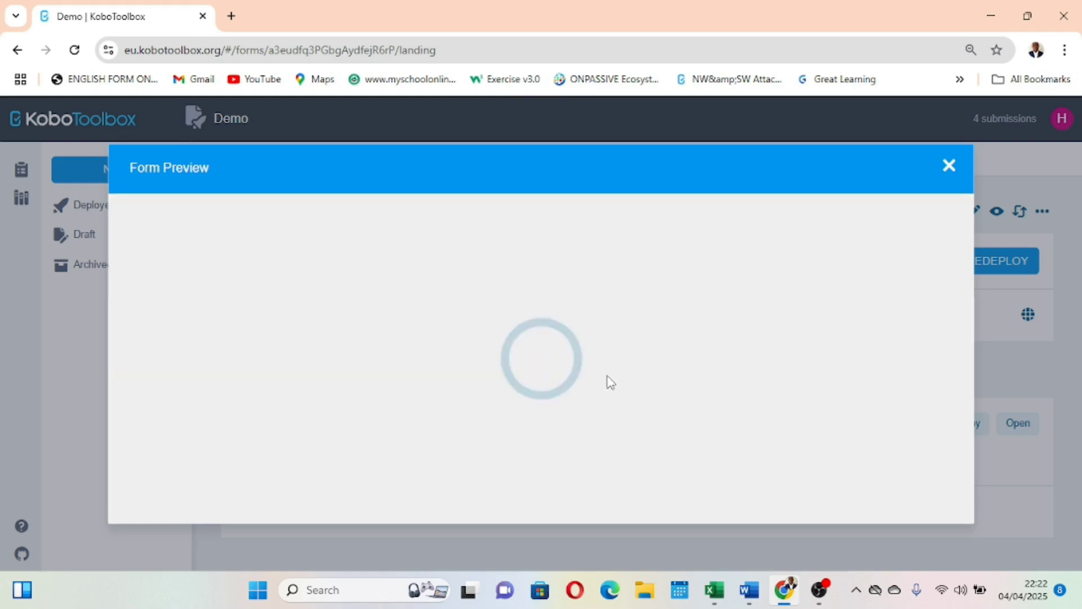
Look through the form preview and close it, and open the Library.
{"action": "scroll", "coordinate": [610, 382], "scroll_direction": "down", "scroll_amount": 4}
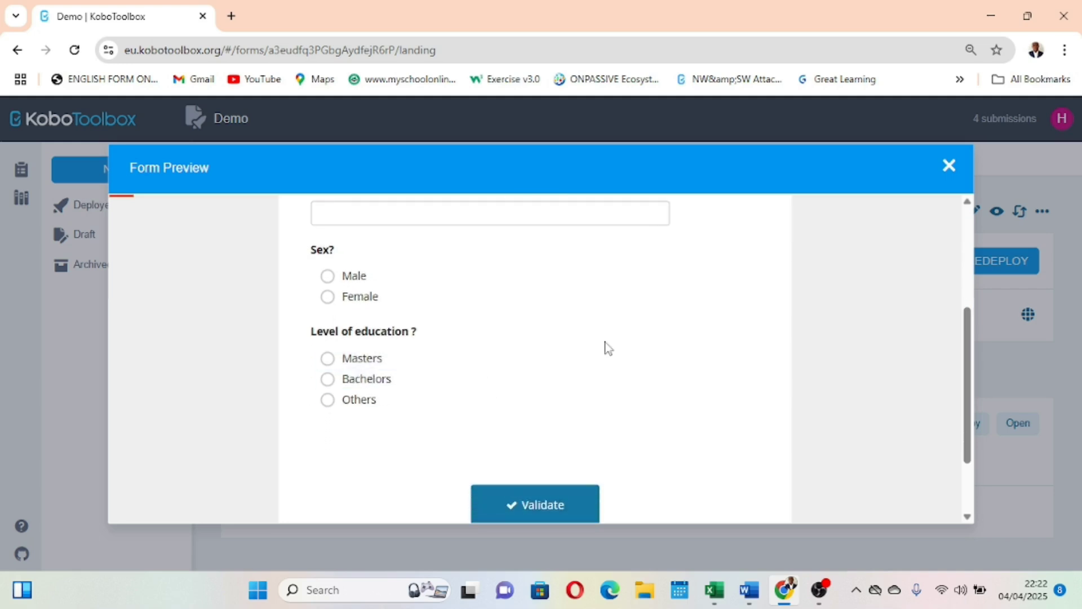
{"action": "left_click", "coordinate": [949, 166]}
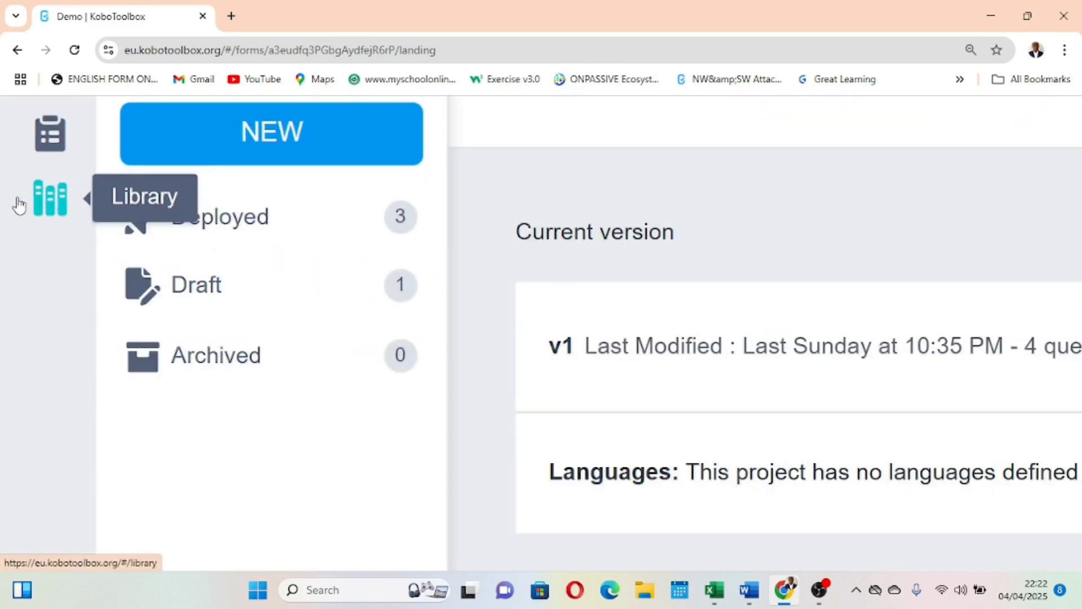
{"action": "left_click", "coordinate": [51, 212]}
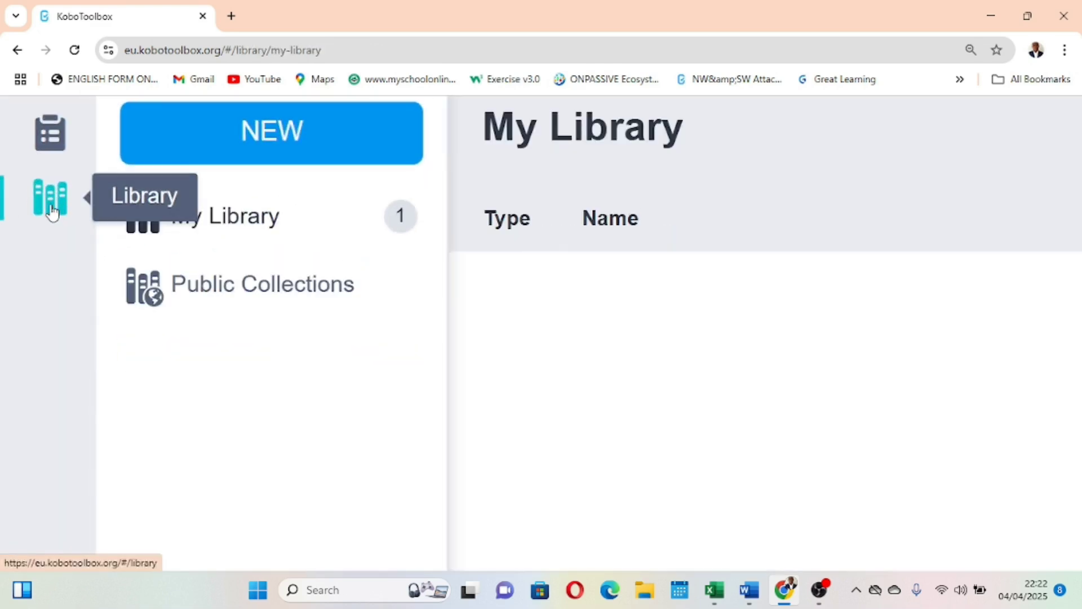
{"action": "scroll", "coordinate": [432, 360], "scroll_direction": "down", "scroll_amount": 1}
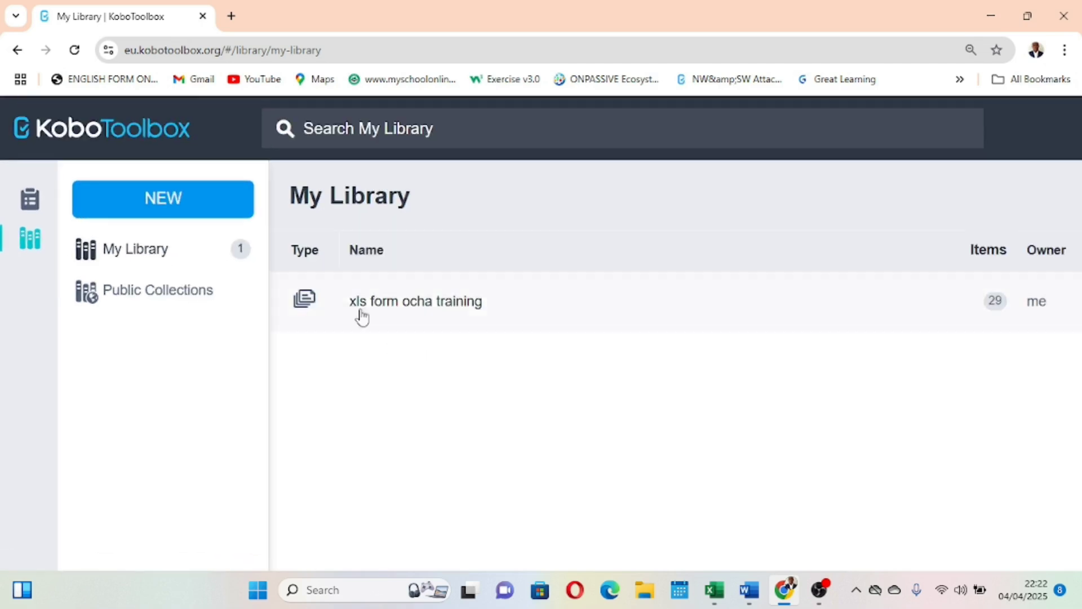
{"action": "scroll", "coordinate": [341, 307], "scroll_direction": "down", "scroll_amount": 3}
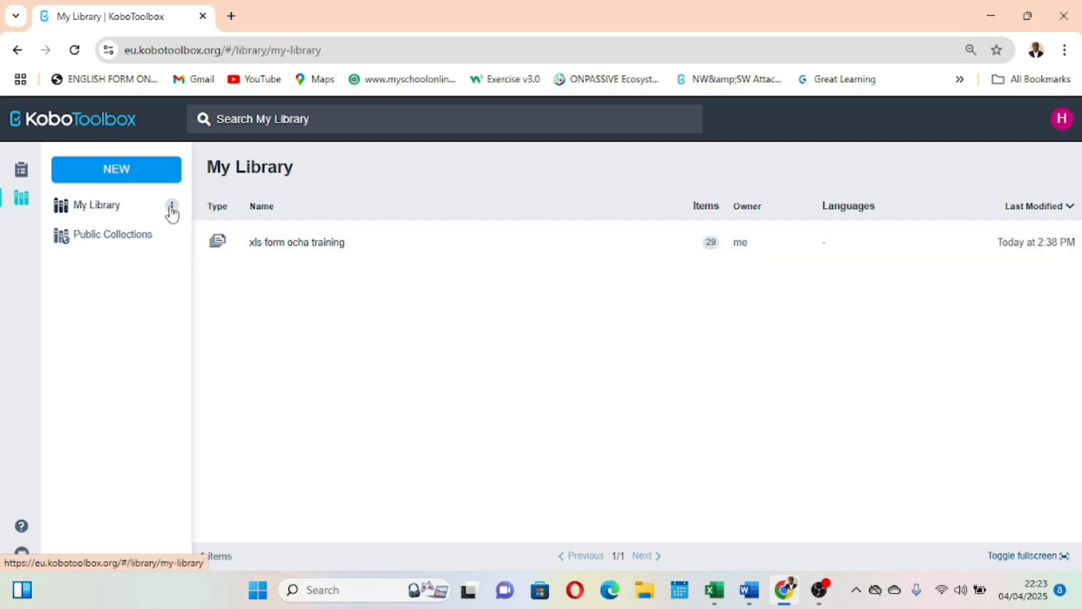
Start a new library question block and add a Select One question titled "Status".
{"action": "left_click", "coordinate": [130, 176]}
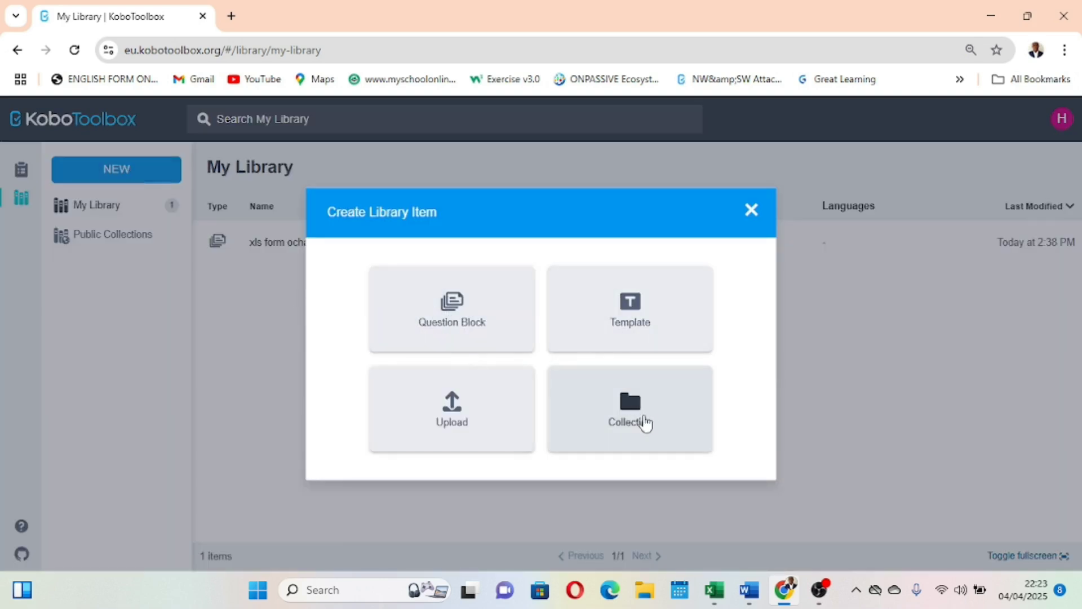
{"action": "left_click", "coordinate": [466, 334]}
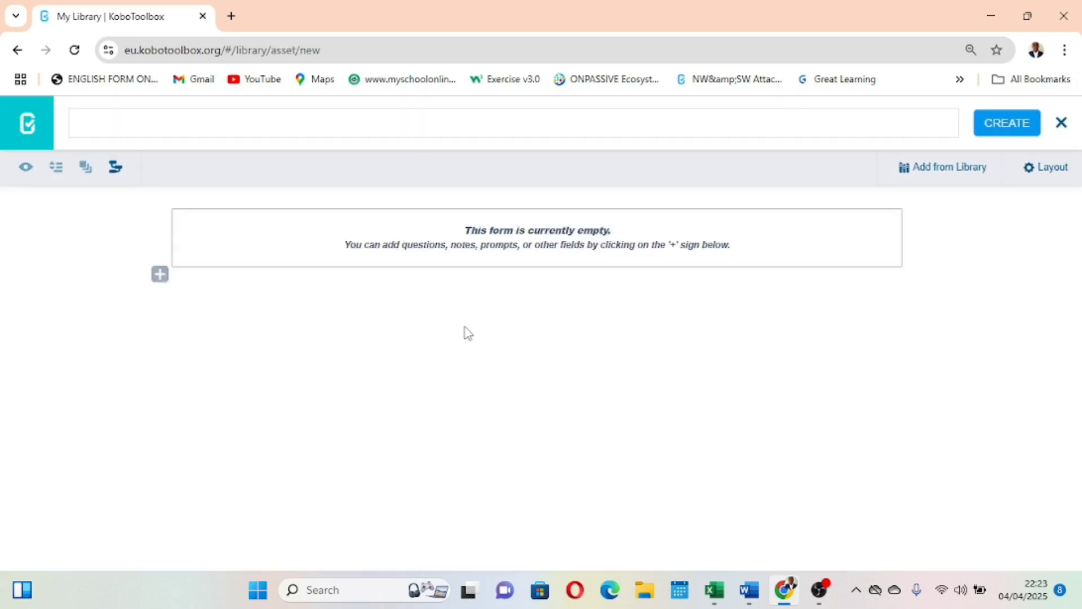
{"action": "left_click", "coordinate": [160, 274]}
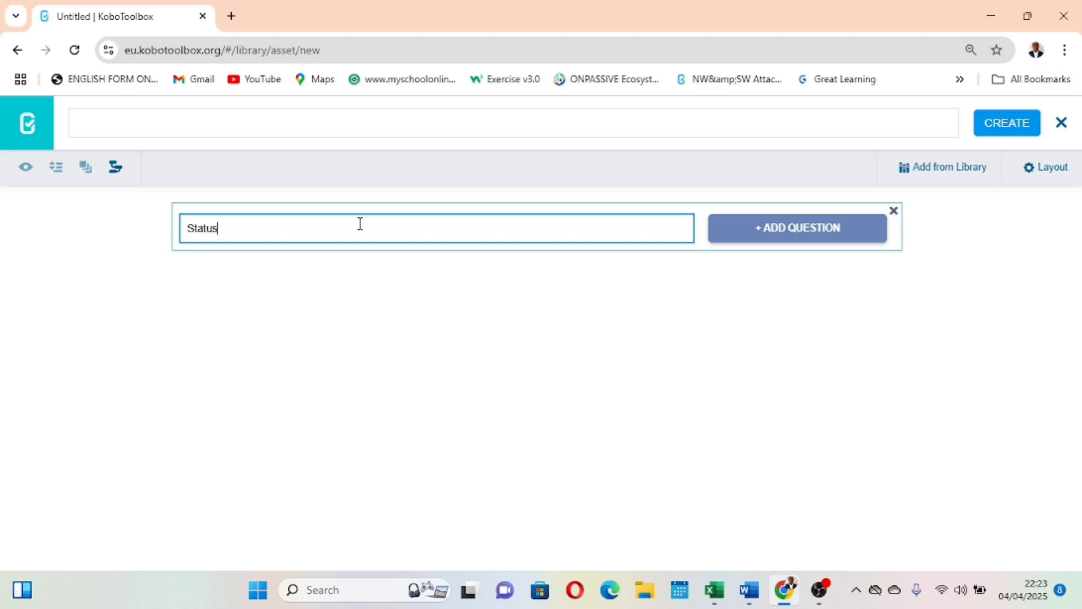
{"action": "left_click", "coordinate": [774, 234]}
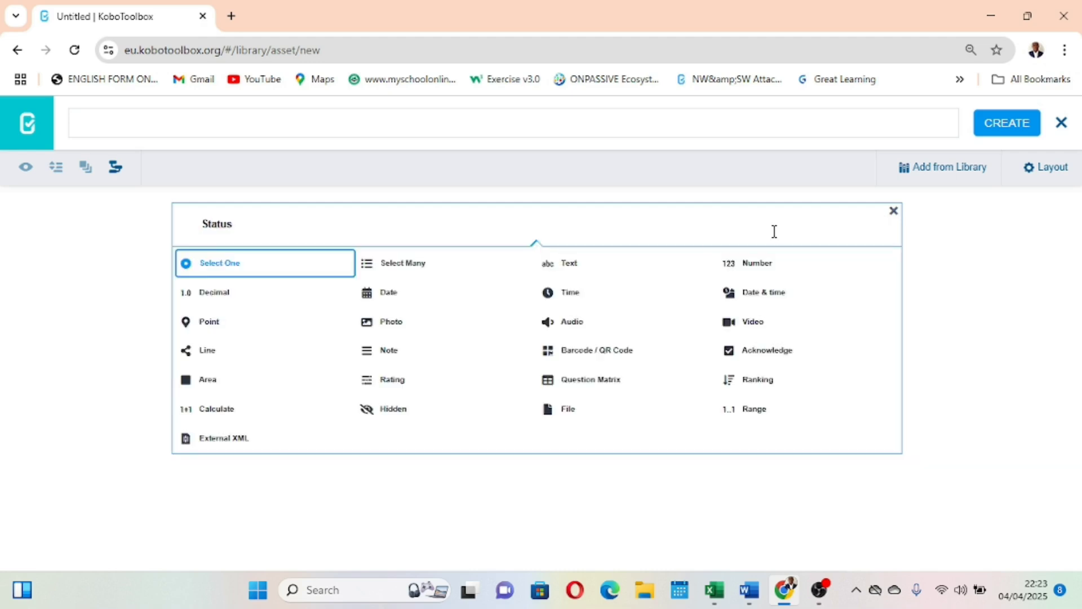
{"action": "left_click", "coordinate": [225, 263]}
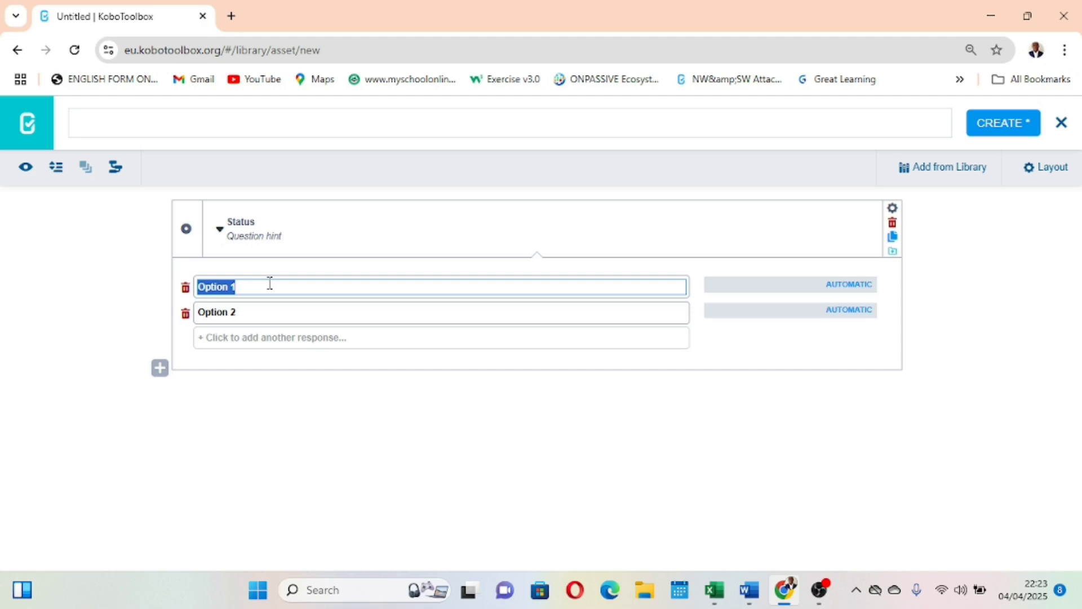
Set the Status question's response options to IDP, Host and Returnees.
{"action": "key", "text": "BackSpace"}
{"action": "key", "text": "BackSpace"}
{"action": "key", "text": "BackSpace"}
{"action": "type", "text": "I"}
{"action": "key", "text": "BackSpace"}
{"action": "type", "text": "IDP"}
{"action": "left_click", "coordinate": [244, 316]}
{"action": "type", "text": "Host"}
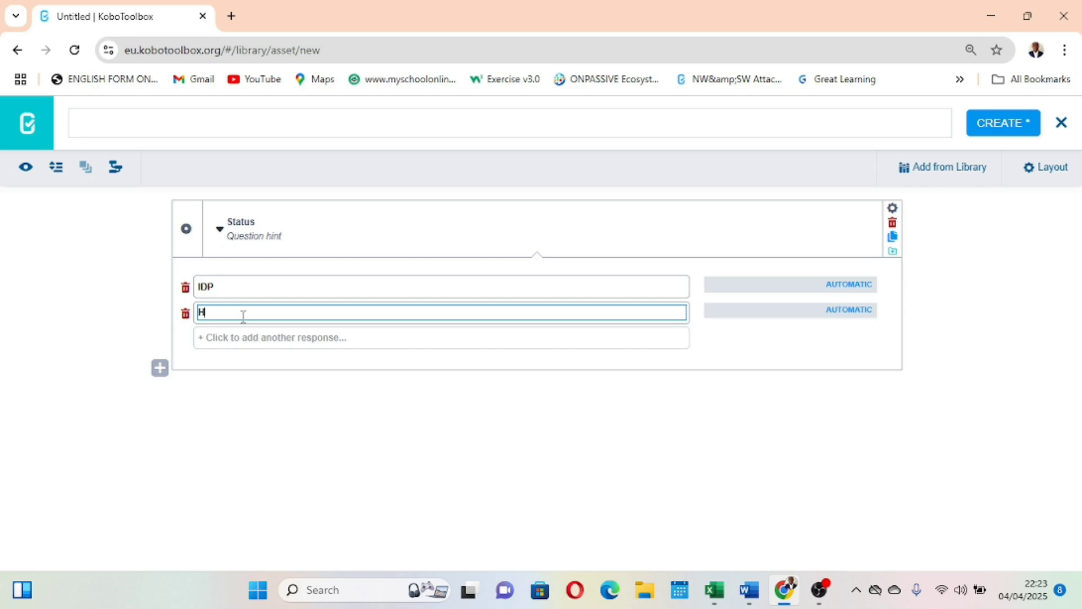
{"action": "left_click", "coordinate": [234, 344]}
{"action": "type", "text": "Returnees"}
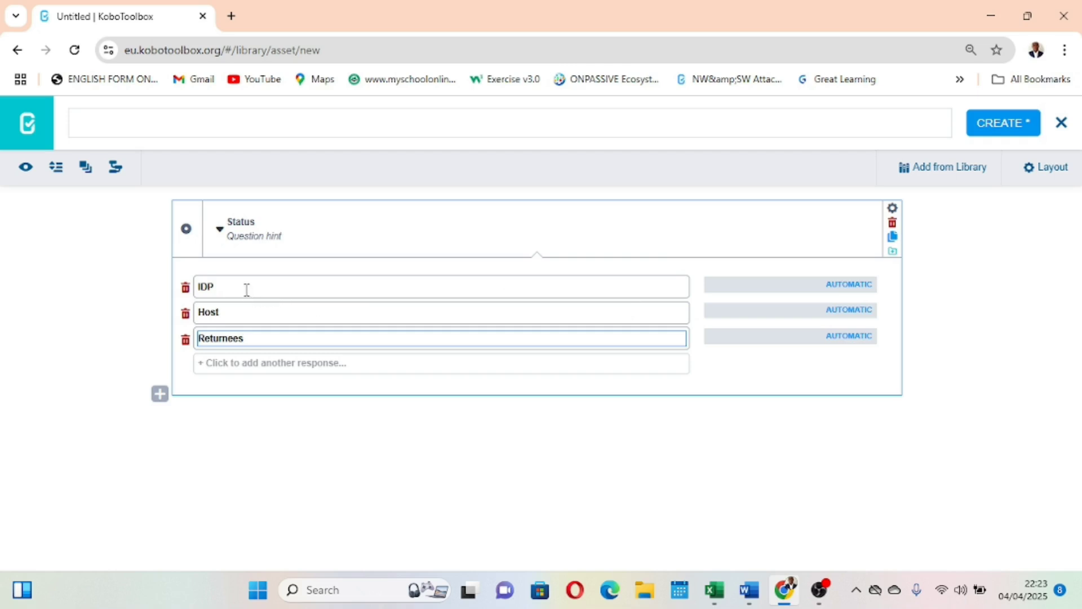
Create the Status question block in the library and open its detail page.
{"action": "left_click_drag", "start_coordinate": [243, 289], "coordinate": [198, 288]}
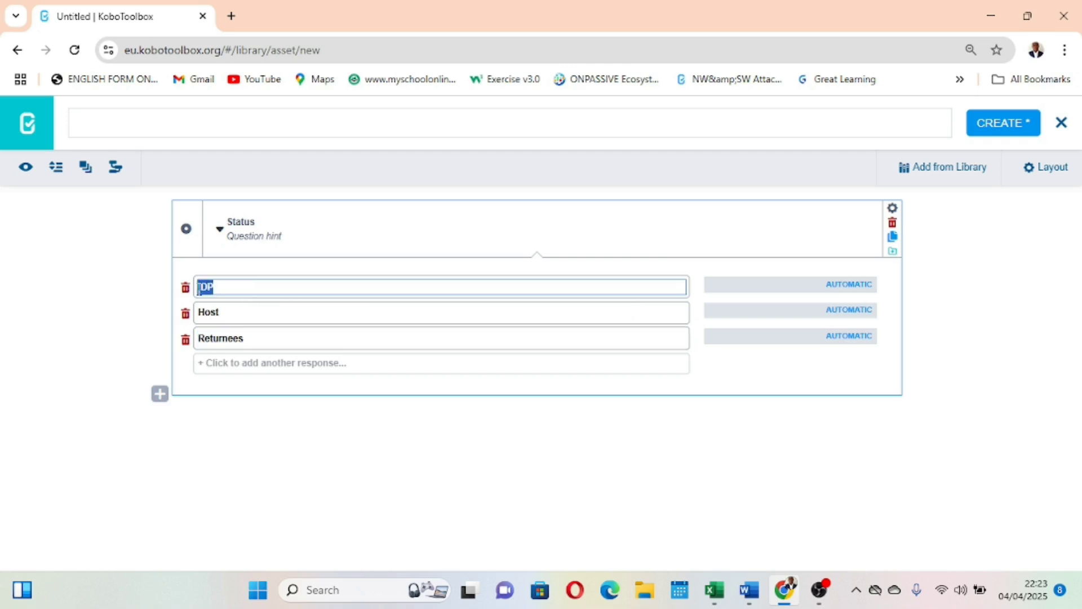
{"action": "left_click", "coordinate": [452, 438]}
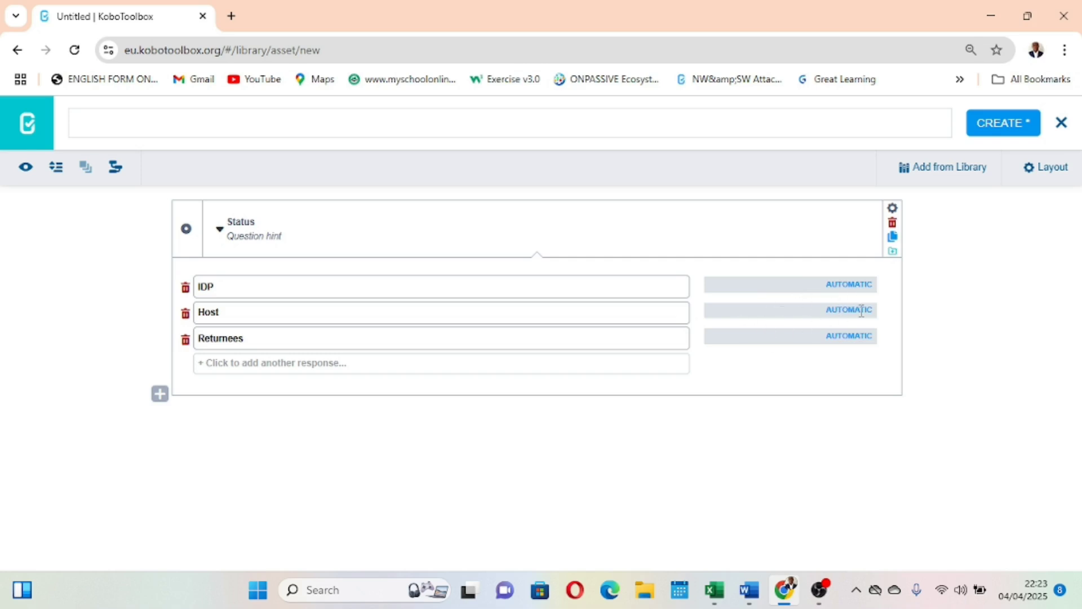
{"action": "left_click", "coordinate": [993, 129]}
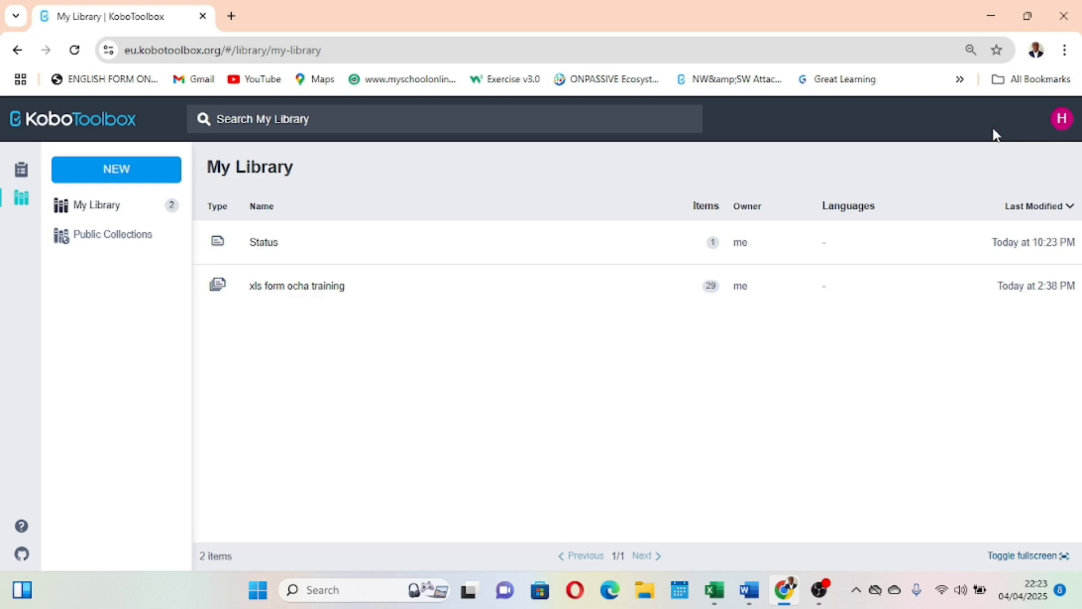
{"action": "left_click", "coordinate": [292, 249]}
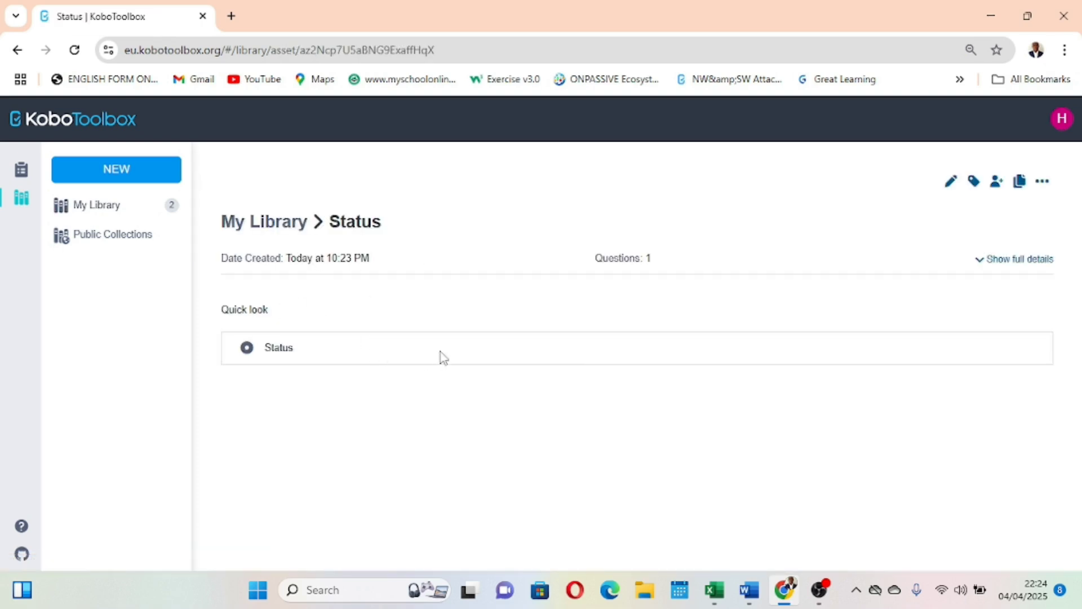
Open the deployed Demo project's form for editing.
{"action": "left_click", "coordinate": [20, 170]}
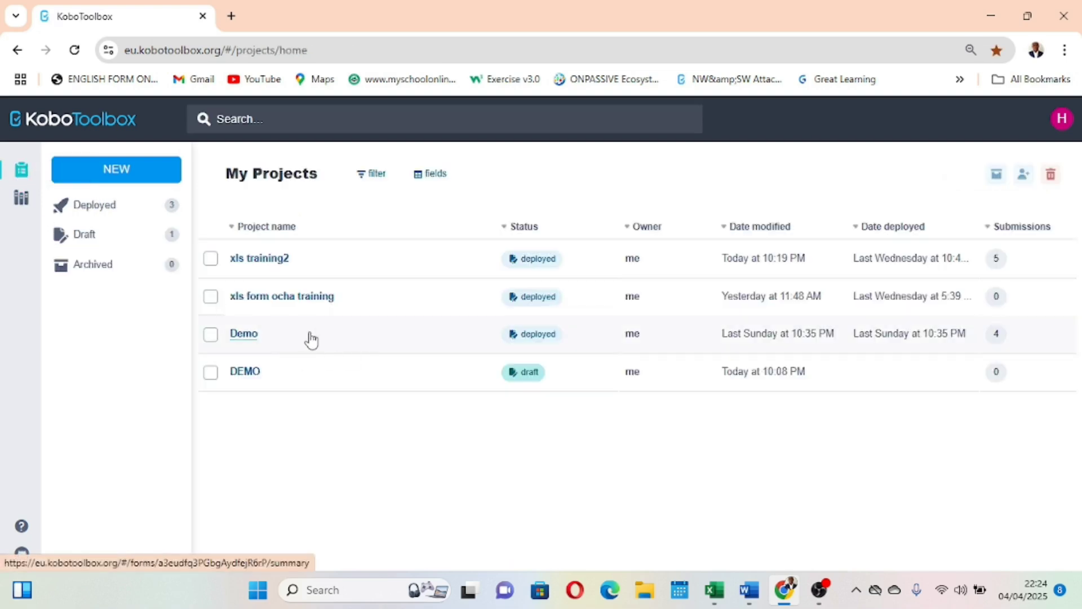
{"action": "left_click", "coordinate": [310, 337]}
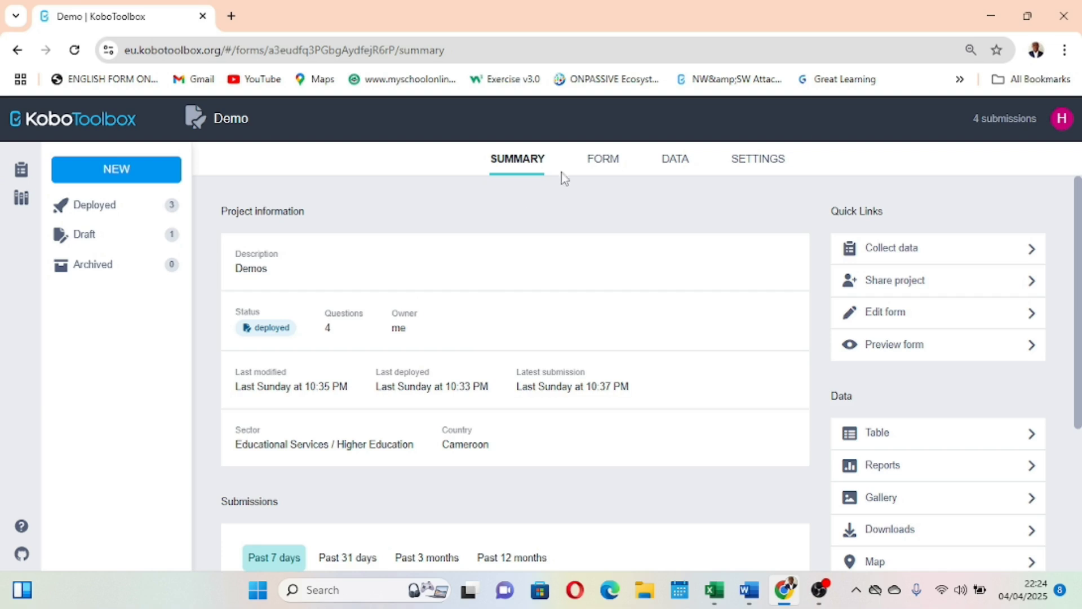
{"action": "left_click", "coordinate": [608, 159]}
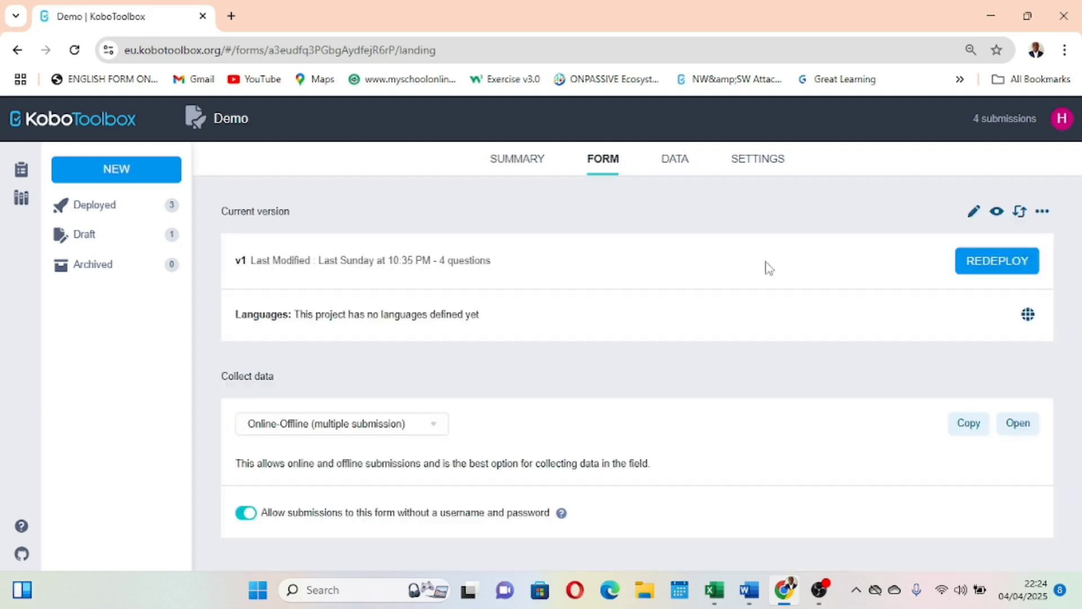
{"action": "left_click", "coordinate": [974, 212]}
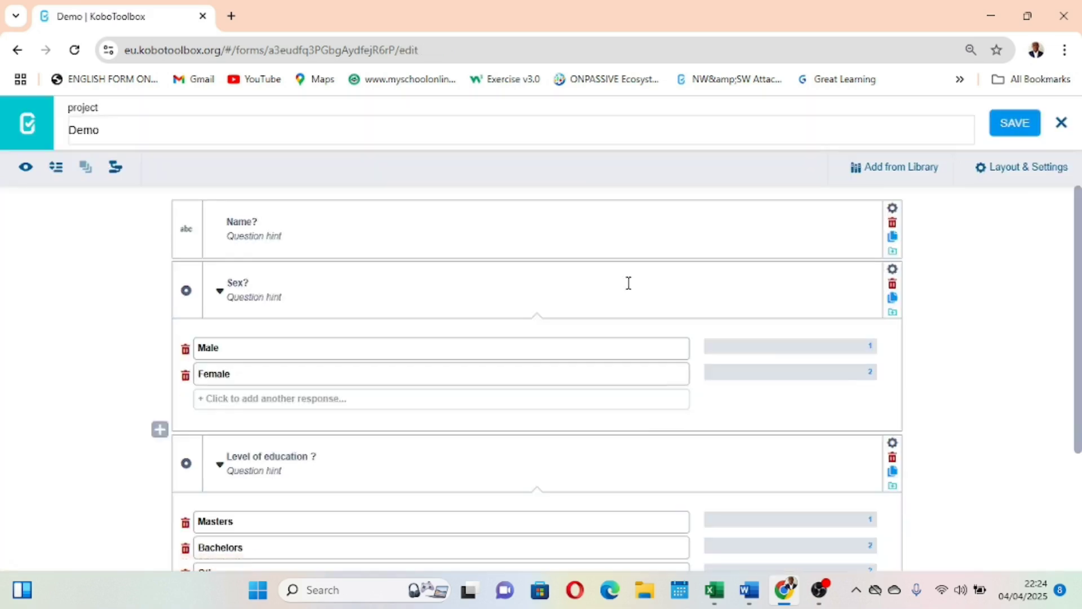
Collapse the response options of the "Sex?" and "Level of education ?" questions.
{"action": "scroll", "coordinate": [529, 297], "scroll_direction": "down", "scroll_amount": 3}
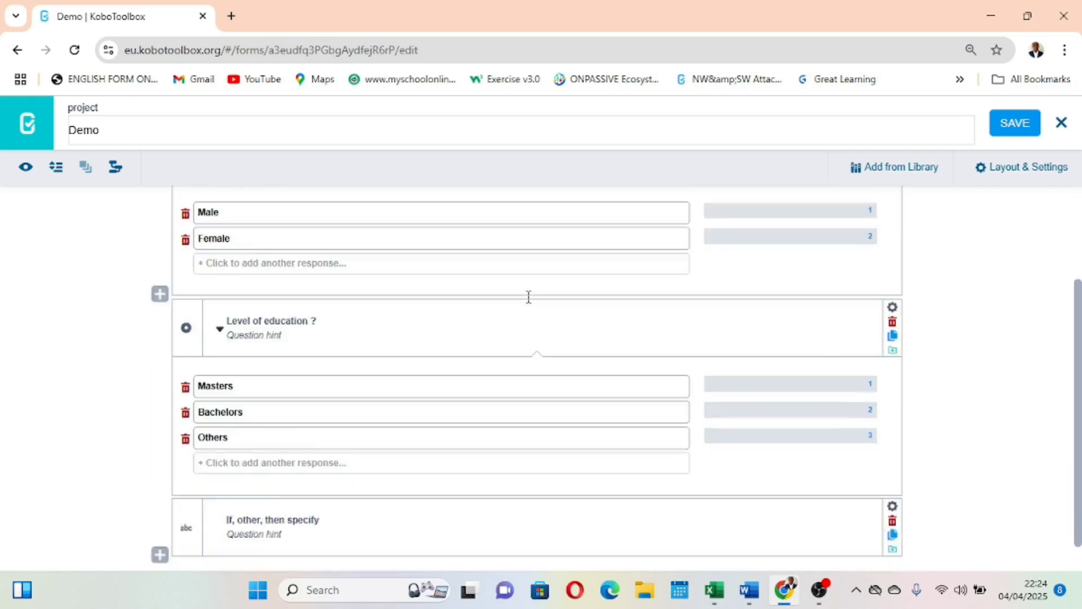
{"action": "scroll", "coordinate": [529, 297], "scroll_direction": "up", "scroll_amount": 3}
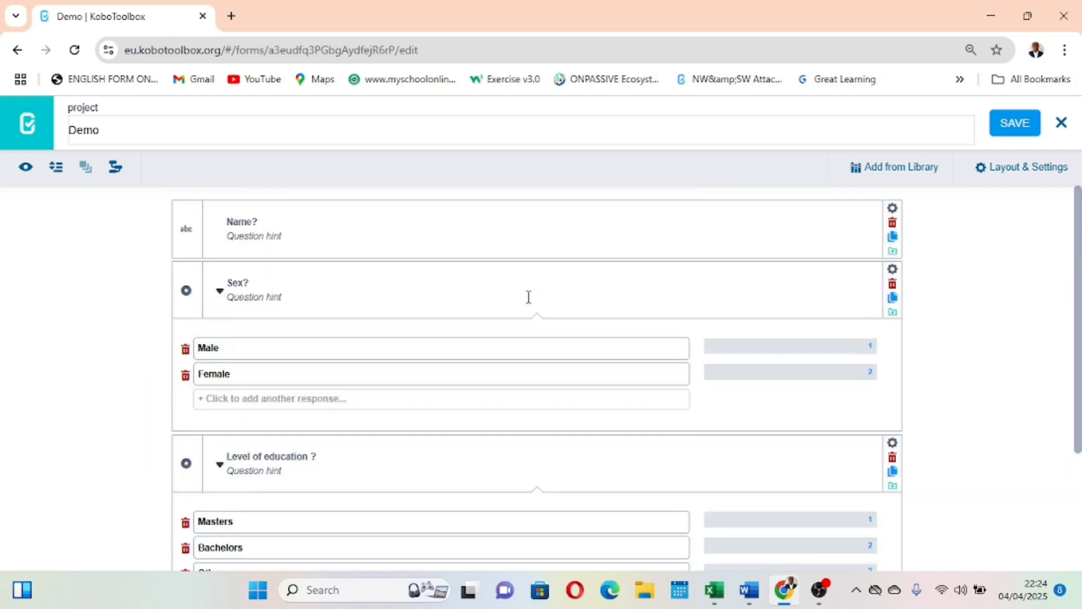
{"action": "left_click", "coordinate": [219, 293]}
{"action": "left_click", "coordinate": [219, 353]}
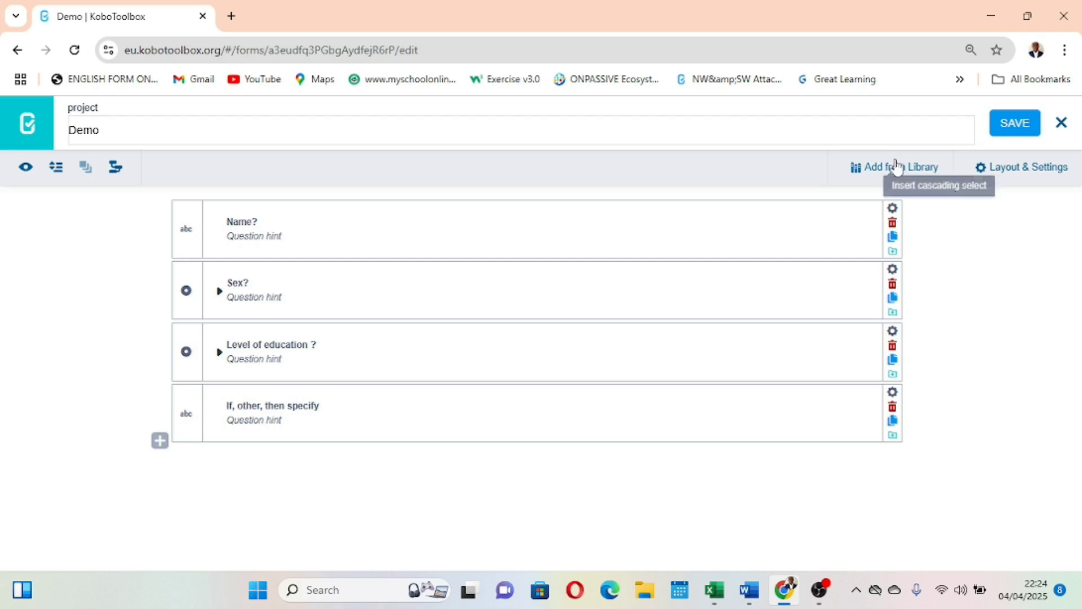
Show the library assets alongside the Demo form's questions.
{"action": "scroll", "coordinate": [902, 173], "scroll_direction": "up", "scroll_amount": 3}
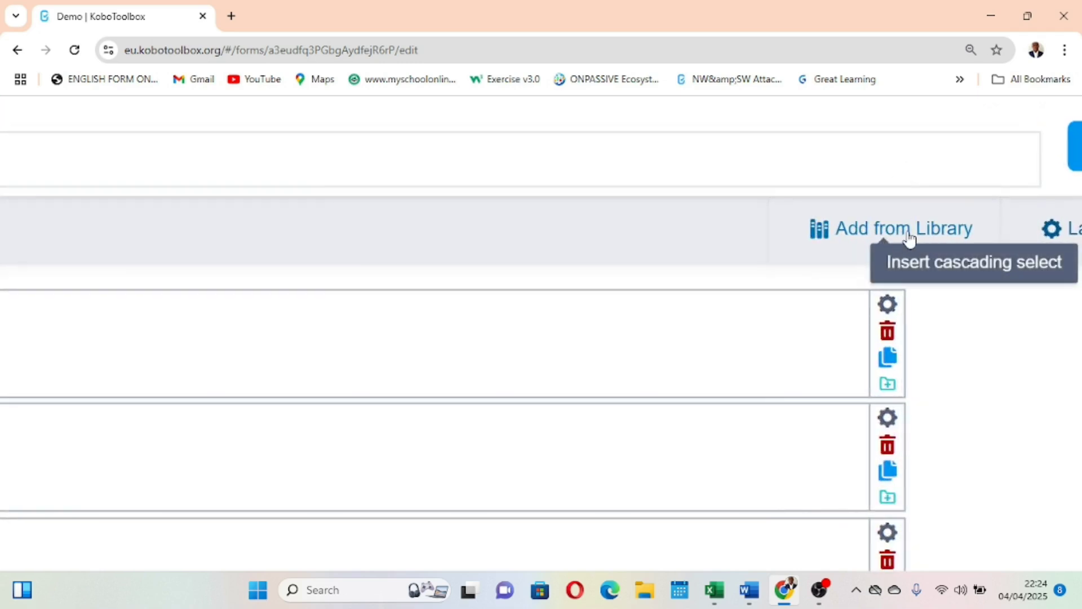
{"action": "left_click", "coordinate": [887, 237]}
{"action": "scroll", "coordinate": [669, 256], "scroll_direction": "down", "scroll_amount": 3}
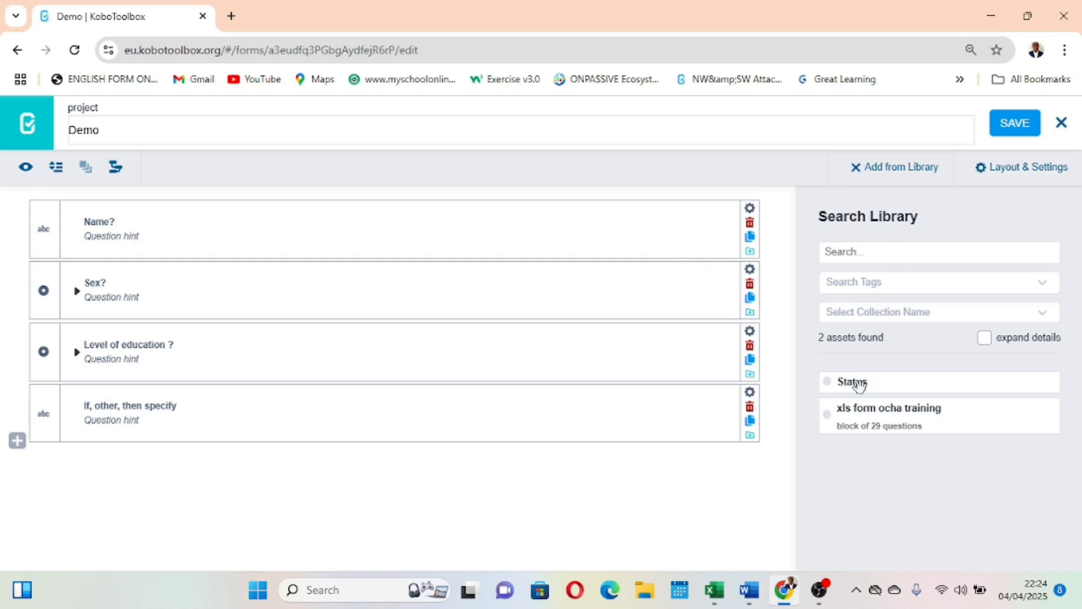
{"action": "scroll", "coordinate": [871, 383], "scroll_direction": "up", "scroll_amount": 3}
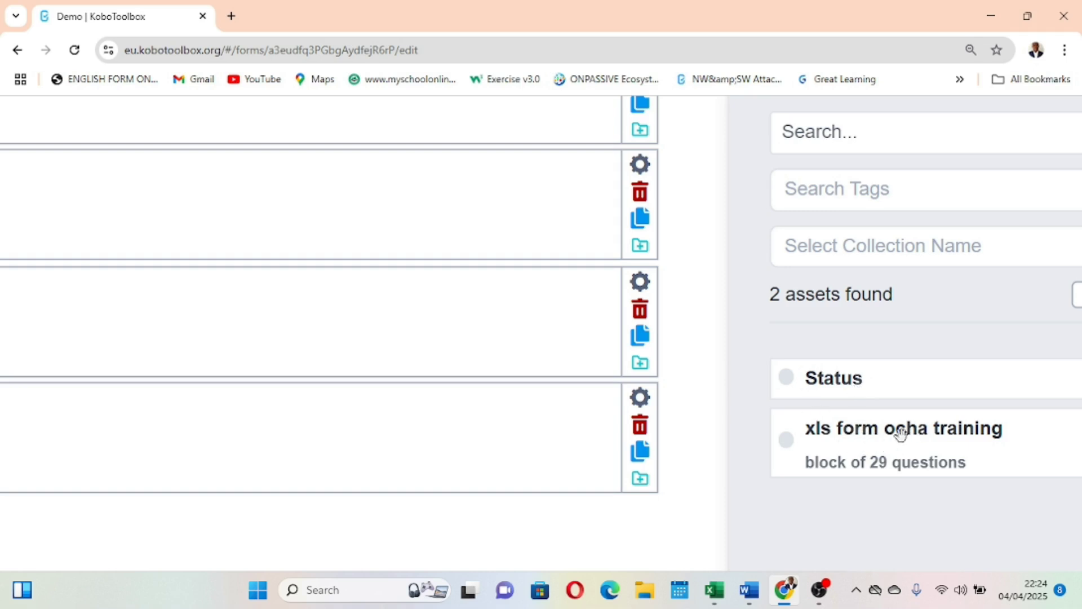
{"action": "scroll", "coordinate": [900, 433], "scroll_direction": "down", "scroll_amount": 3}
{"action": "scroll", "coordinate": [900, 433], "scroll_direction": "down", "scroll_amount": 2}
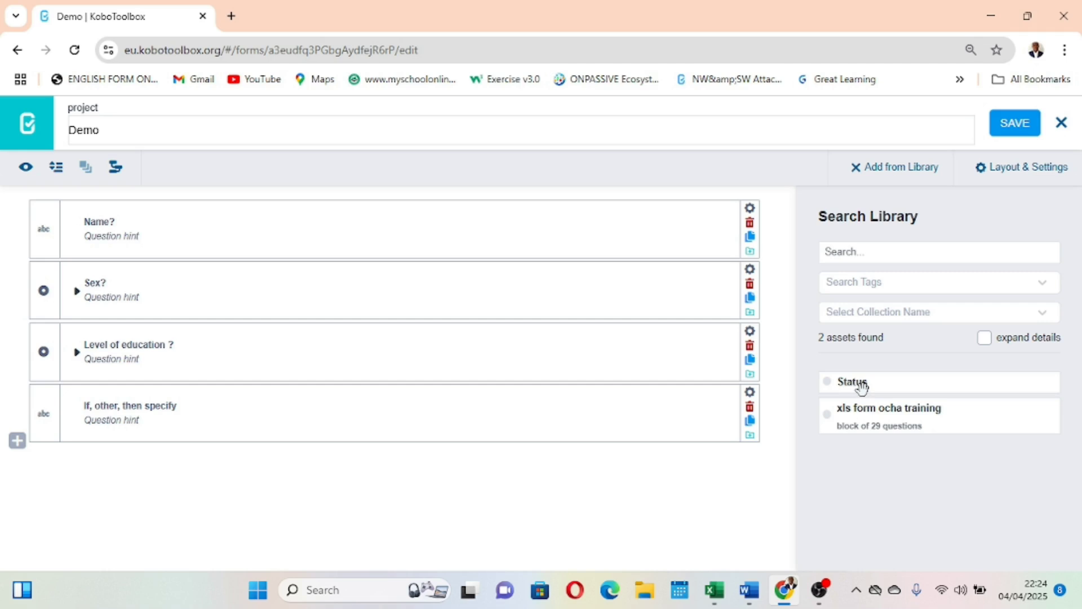
Expand the library assets' details to view the questions in each block, and hide the details again.
{"action": "left_click", "coordinate": [984, 340]}
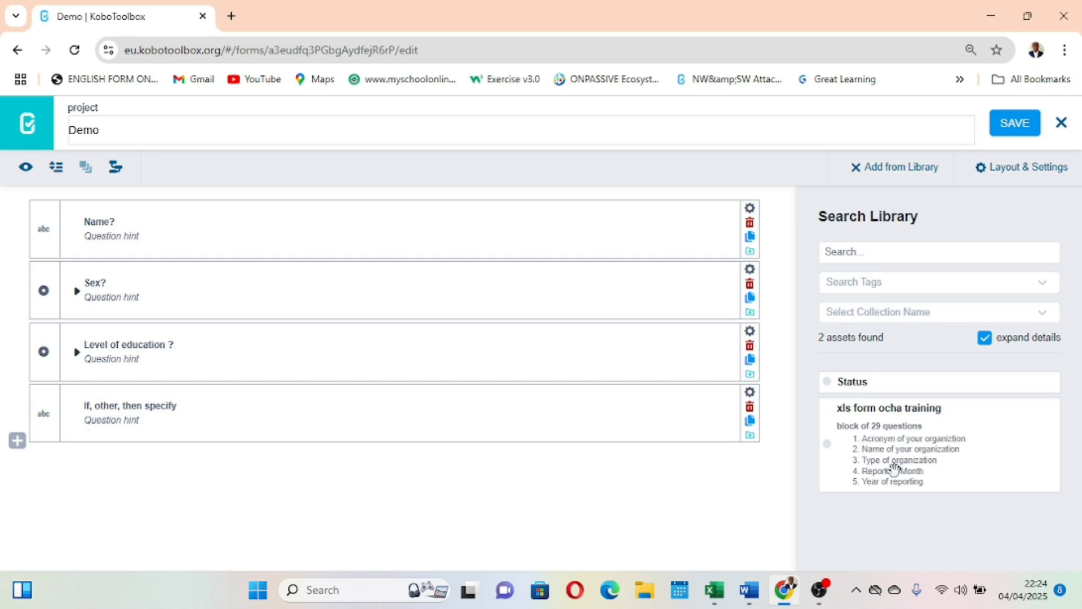
{"action": "mouse_move", "coordinate": [854, 383]}
{"action": "left_mouse_down"}
{"action": "mouse_move", "coordinate": [822, 390]}
{"action": "mouse_move", "coordinate": [848, 375]}
{"action": "left_mouse_up"}
{"action": "left_click", "coordinate": [994, 338]}
Insert the library's Status question below "If, other, then specify" and collapse its response options.
{"action": "left_click_drag", "start_coordinate": [874, 383], "coordinate": [105, 474]}
{"action": "scroll", "coordinate": [152, 486], "scroll_direction": "down", "scroll_amount": 2}
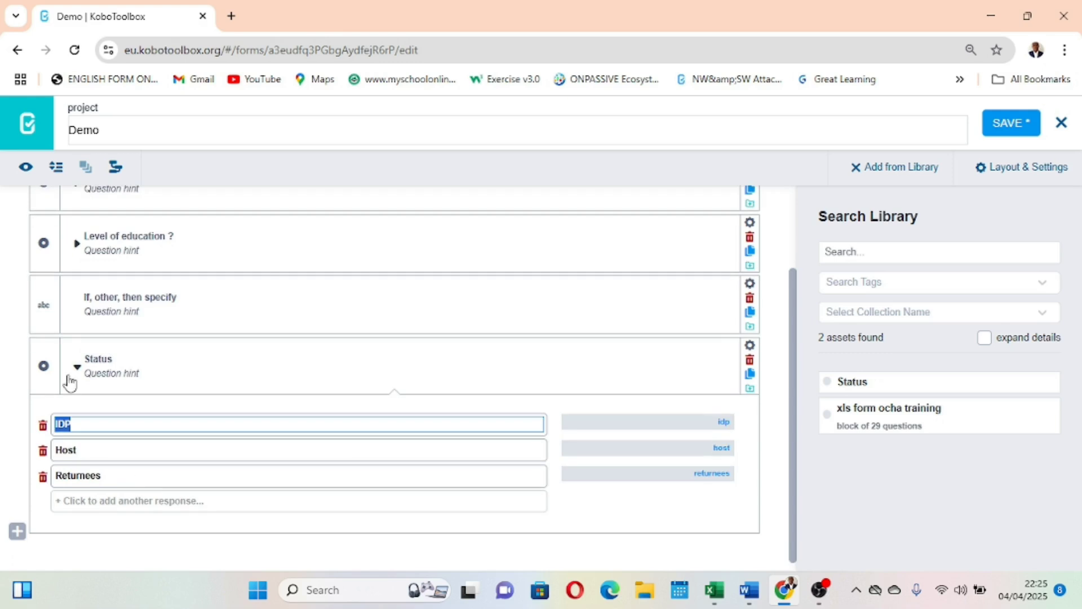
{"action": "left_click", "coordinate": [77, 370]}
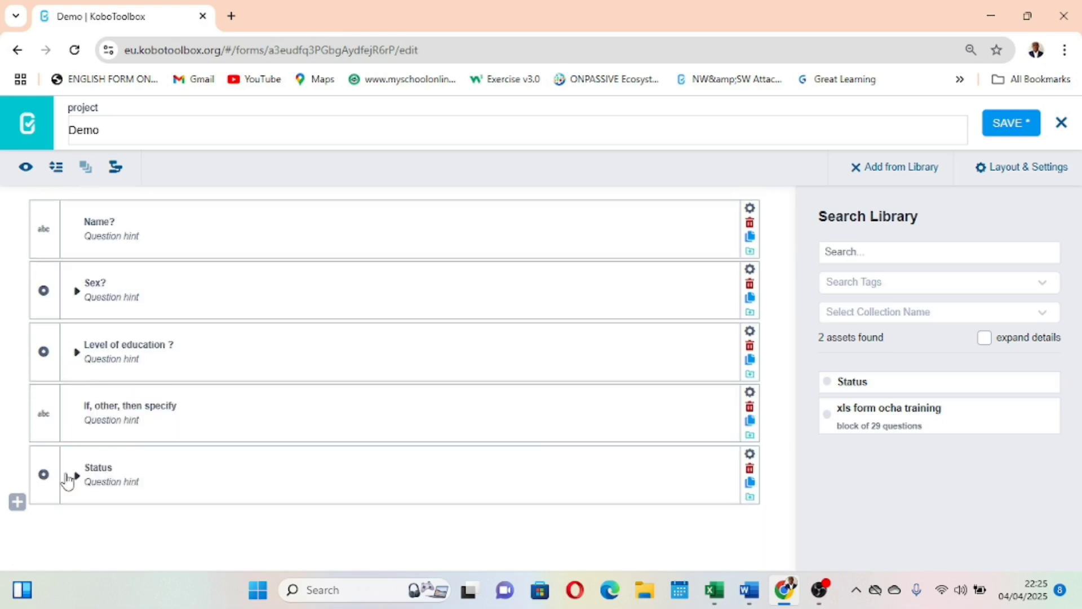
Try to move the form's Status question into the library, and insert the library's Status question into the form again.
{"action": "left_click_drag", "start_coordinate": [48, 485], "coordinate": [905, 465]}
{"action": "left_click_drag", "start_coordinate": [44, 456], "coordinate": [820, 449]}
{"action": "left_click_drag", "start_coordinate": [928, 381], "coordinate": [877, 363]}
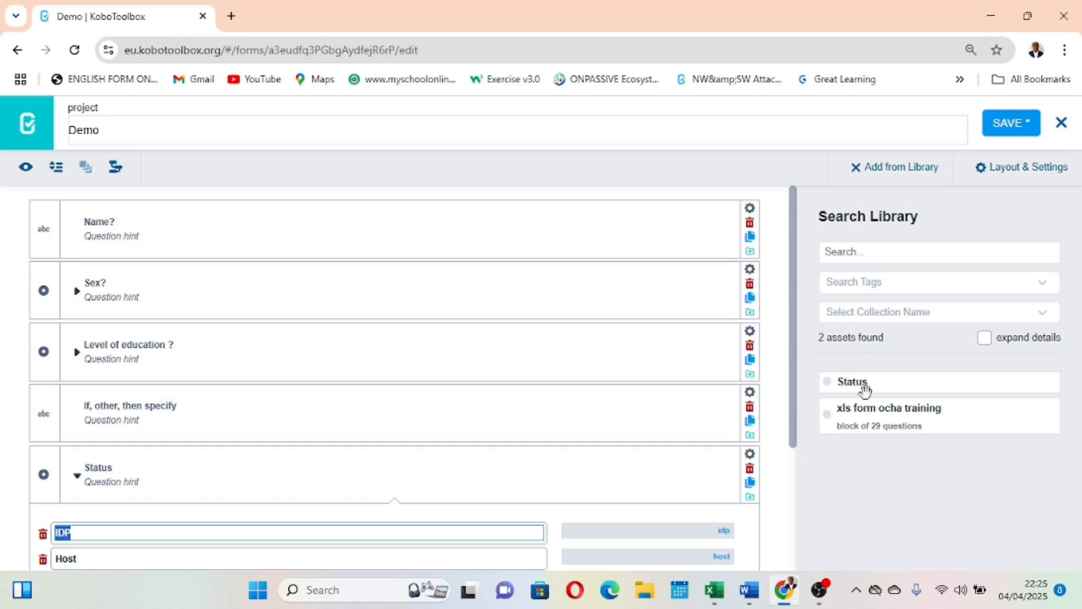
Delete the collapsed duplicate Status question at the end of the form.
{"action": "left_click", "coordinate": [685, 489]}
{"action": "scroll", "coordinate": [685, 489], "scroll_direction": "down", "scroll_amount": 2}
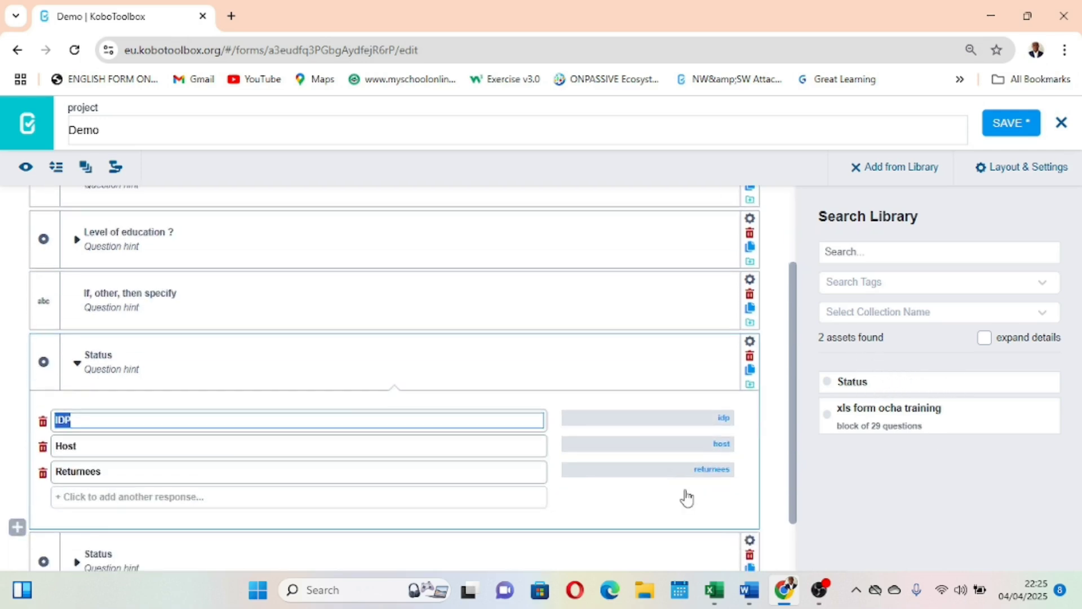
{"action": "scroll", "coordinate": [686, 498], "scroll_direction": "down", "scroll_amount": 1}
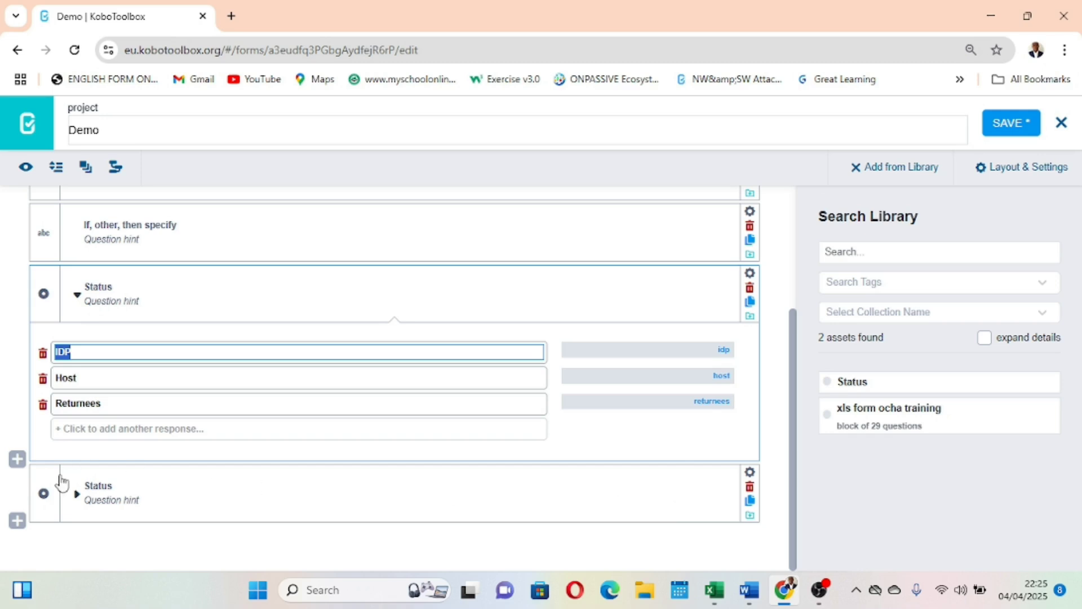
{"action": "left_click", "coordinate": [749, 487]}
{"action": "left_click", "coordinate": [599, 168]}
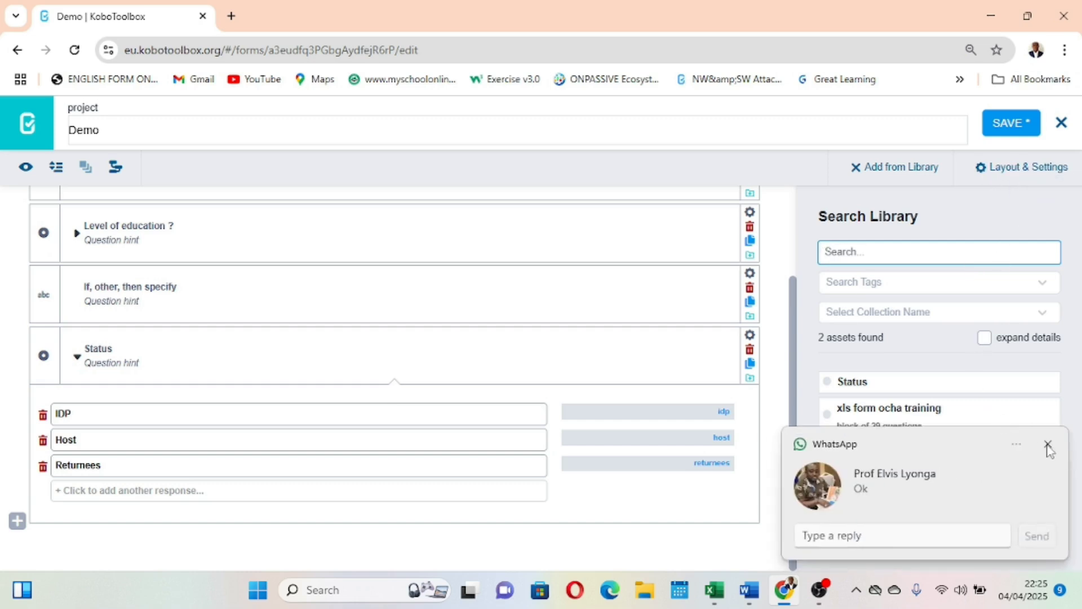
Dismiss the WhatsApp notification, save the Demo form's changes and close the form editor.
{"action": "left_click", "coordinate": [1048, 445]}
{"action": "scroll", "coordinate": [609, 392], "scroll_direction": "up", "scroll_amount": 2}
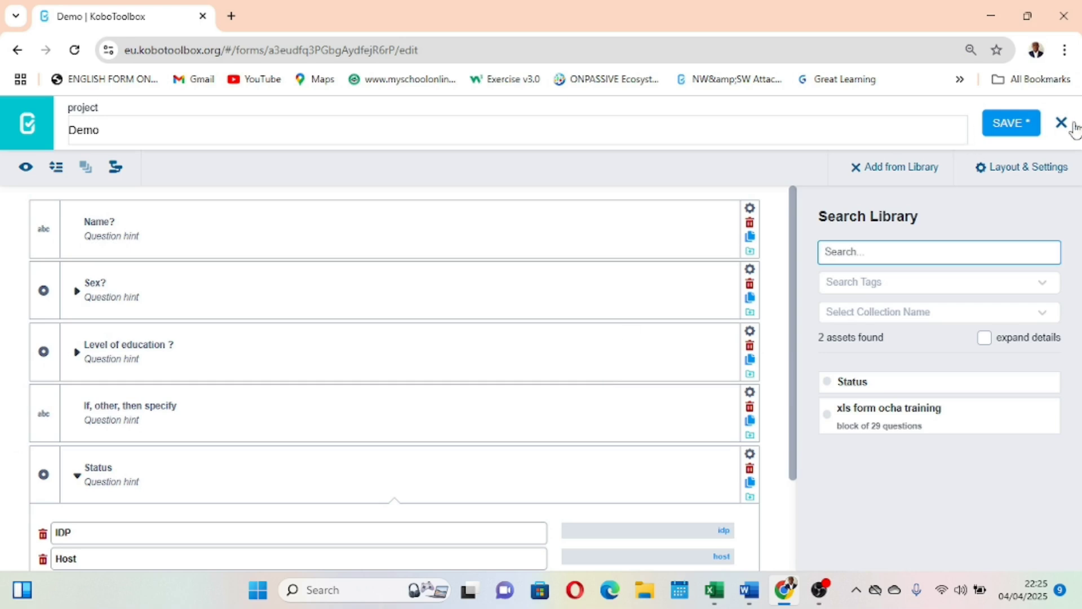
{"action": "left_click", "coordinate": [1028, 125]}
{"action": "left_click", "coordinate": [1028, 125]}
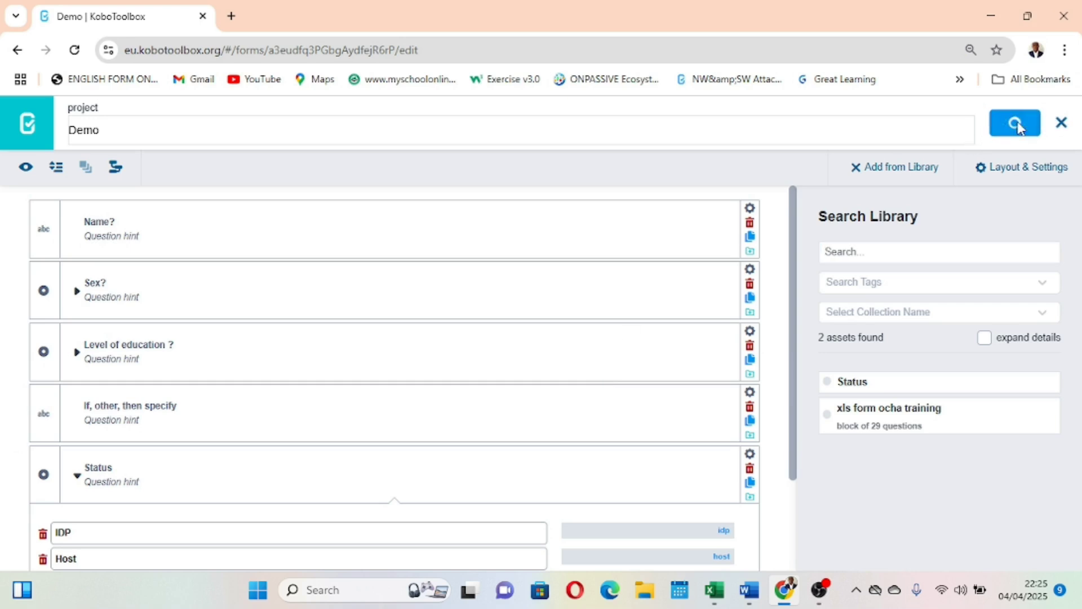
{"action": "left_click", "coordinate": [1061, 122]}
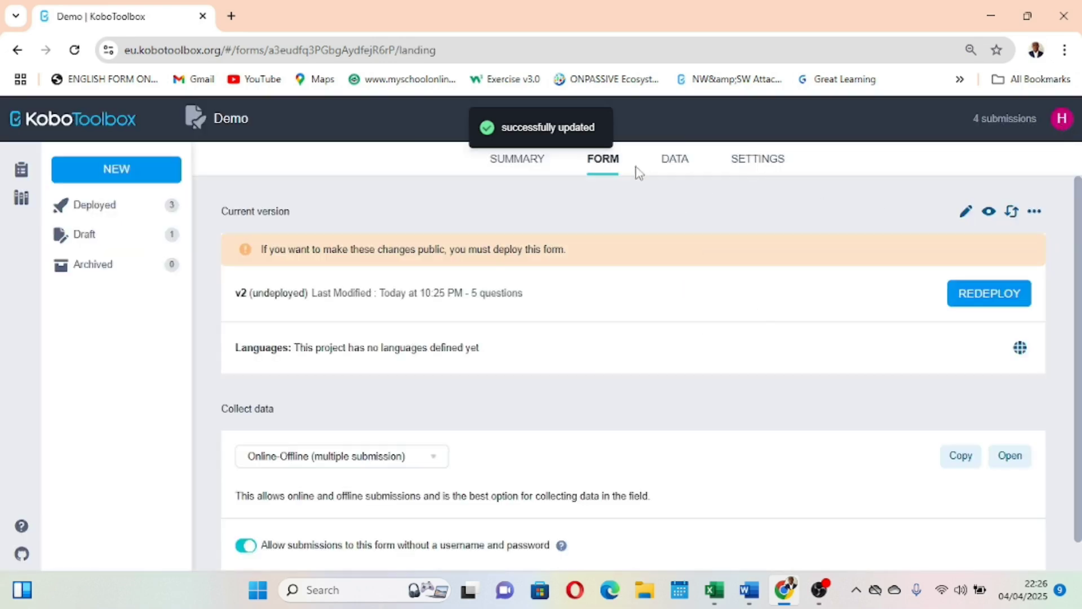
Preview the Demo form and validate it without filling in any answers.
{"action": "left_click", "coordinate": [990, 211]}
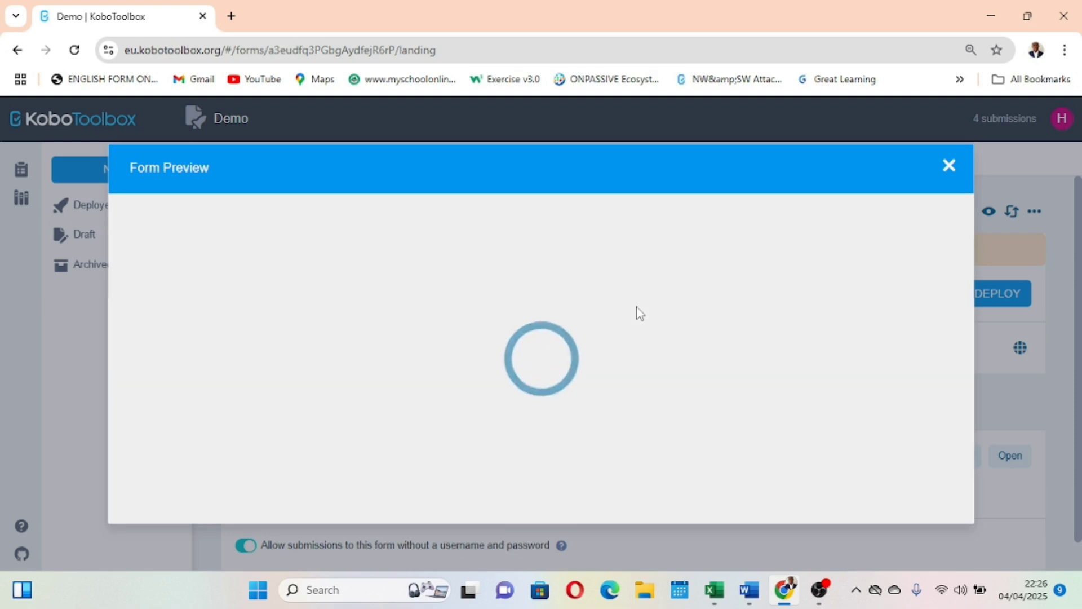
{"action": "scroll", "coordinate": [639, 313], "scroll_direction": "down", "scroll_amount": 7}
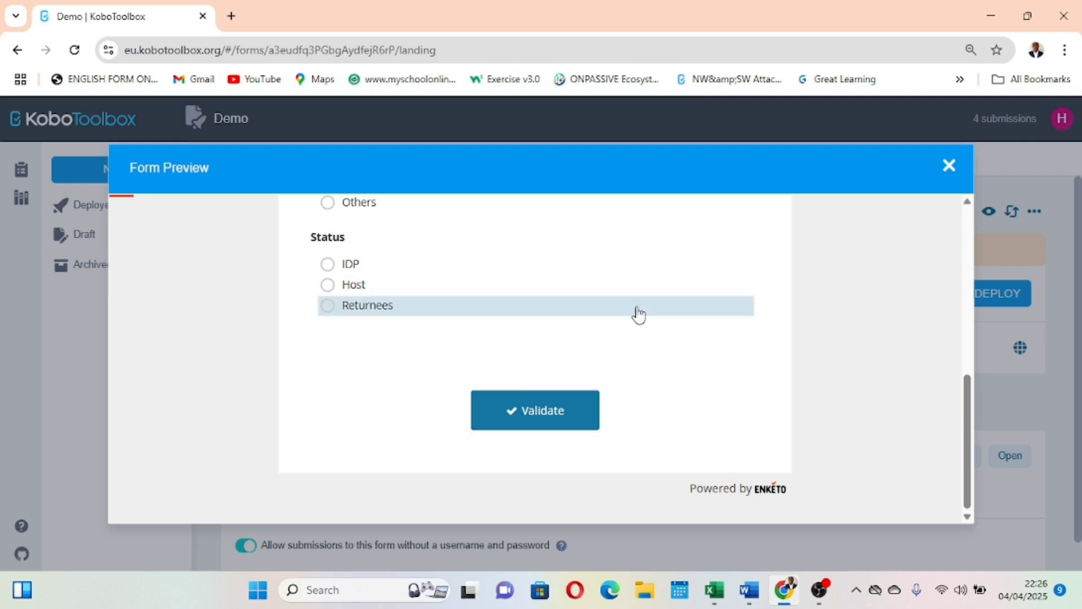
{"action": "left_click", "coordinate": [542, 409]}
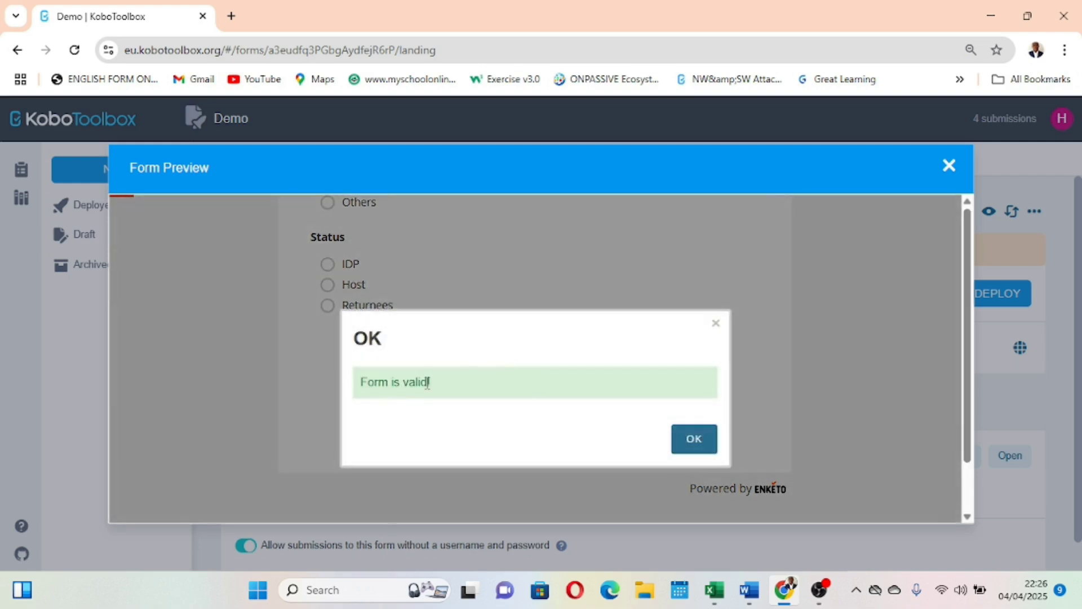
{"action": "left_click", "coordinate": [705, 450]}
Review the previewed form from the Name question through the Status options, and close the preview.
{"action": "scroll", "coordinate": [614, 370], "scroll_direction": "up", "scroll_amount": 1}
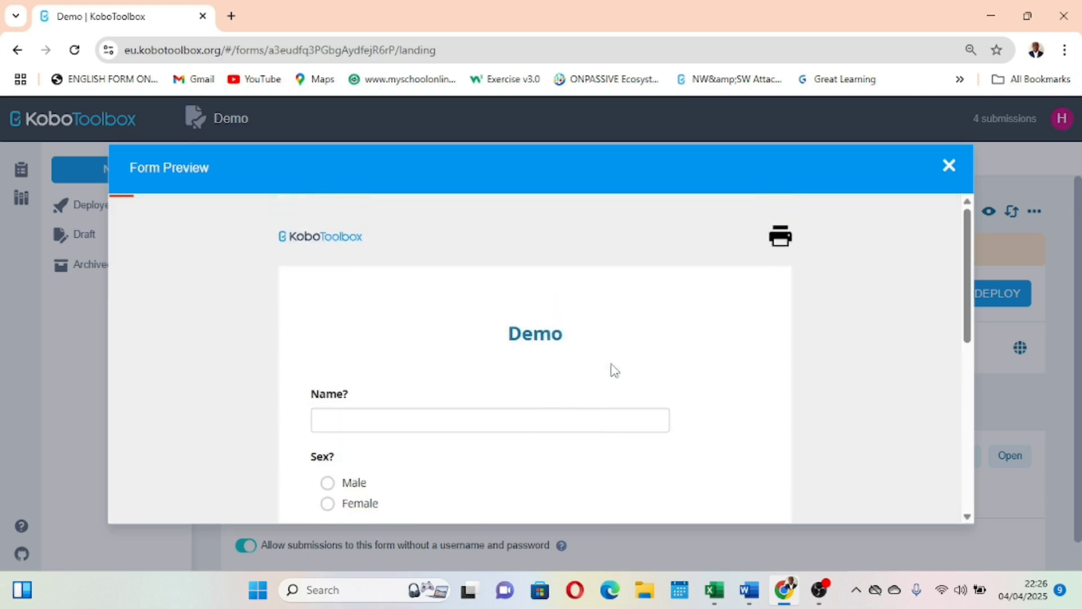
{"action": "scroll", "coordinate": [614, 370], "scroll_direction": "down", "scroll_amount": 10}
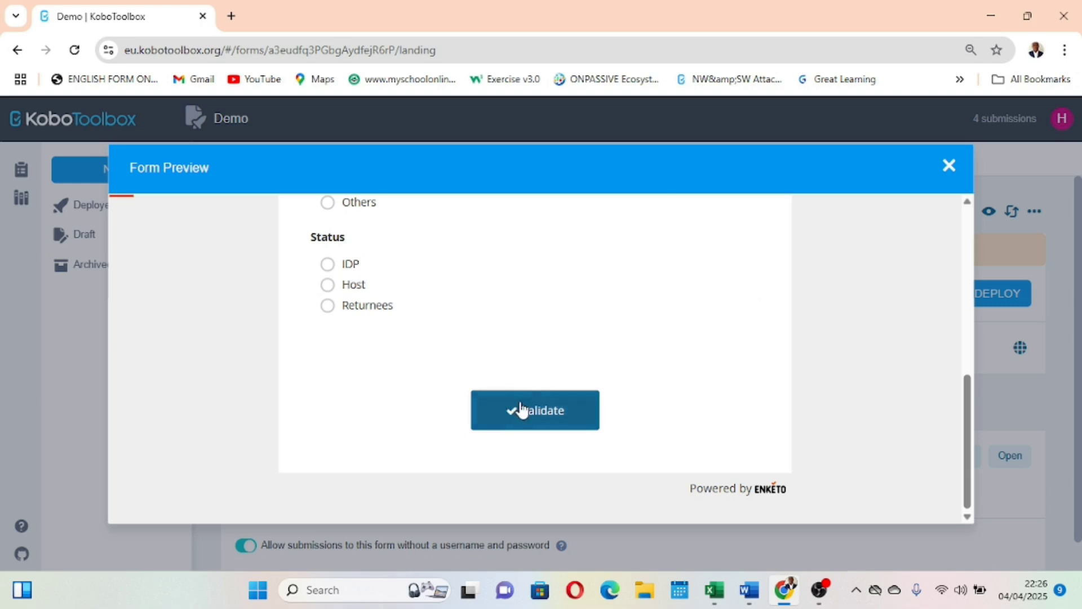
{"action": "scroll", "coordinate": [543, 316], "scroll_direction": "up", "scroll_amount": 5}
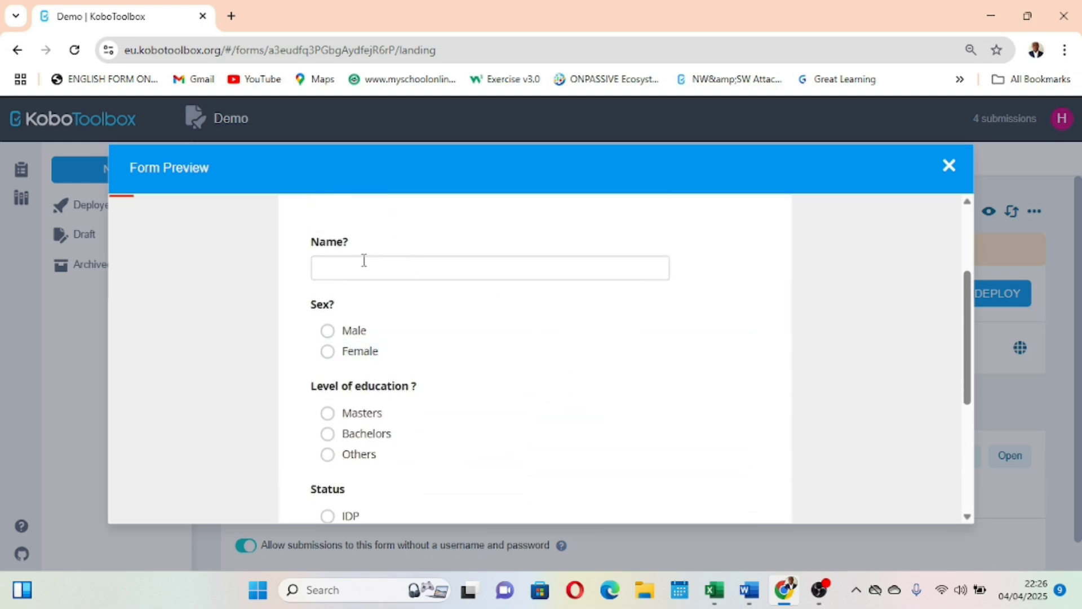
{"action": "scroll", "coordinate": [374, 262], "scroll_direction": "down", "scroll_amount": 4}
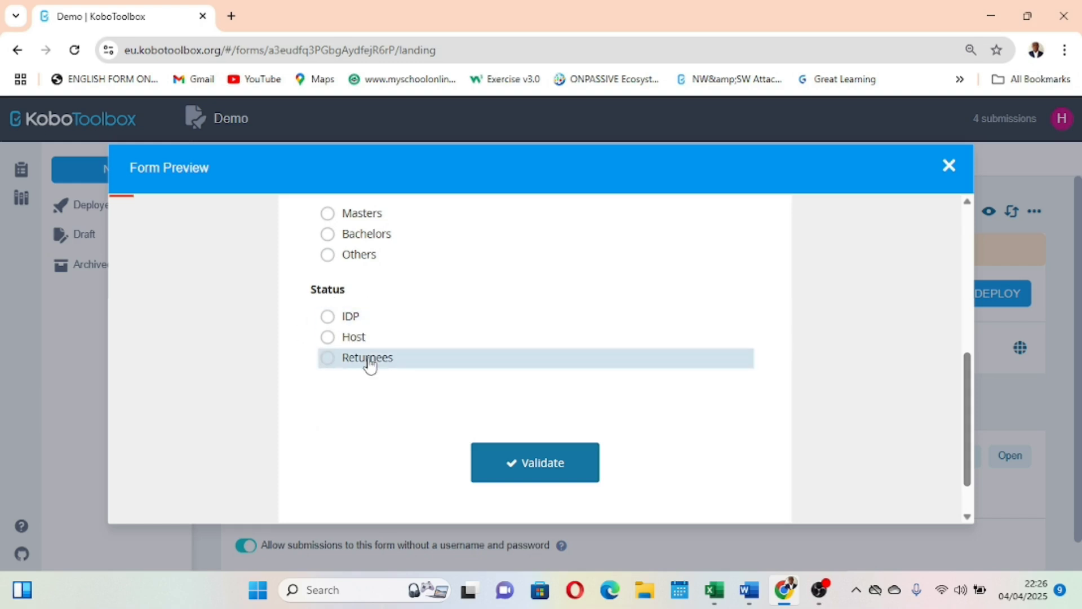
{"action": "left_click", "coordinate": [949, 167]}
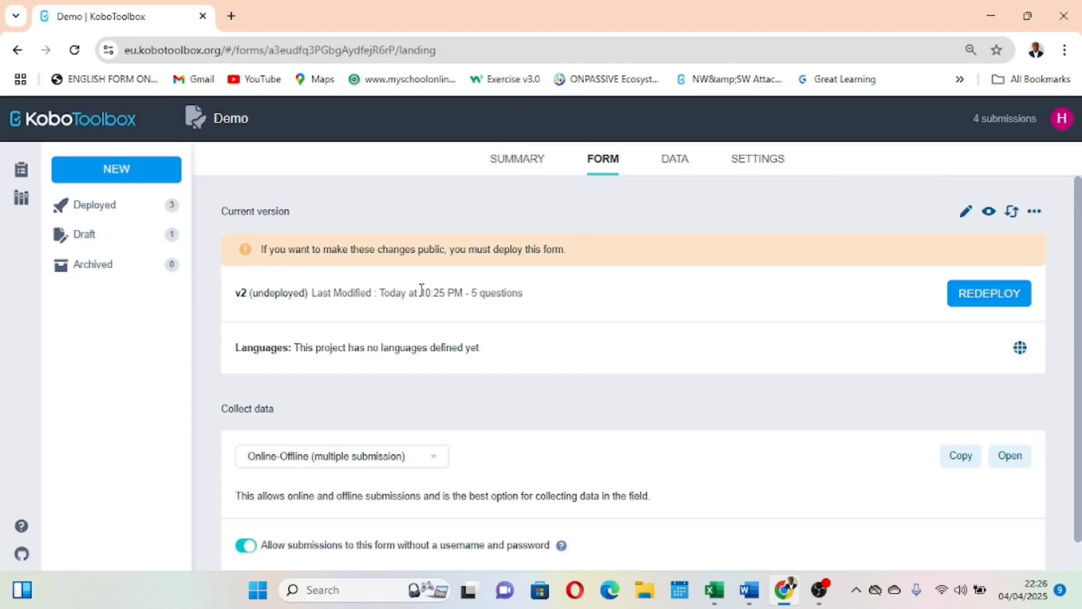